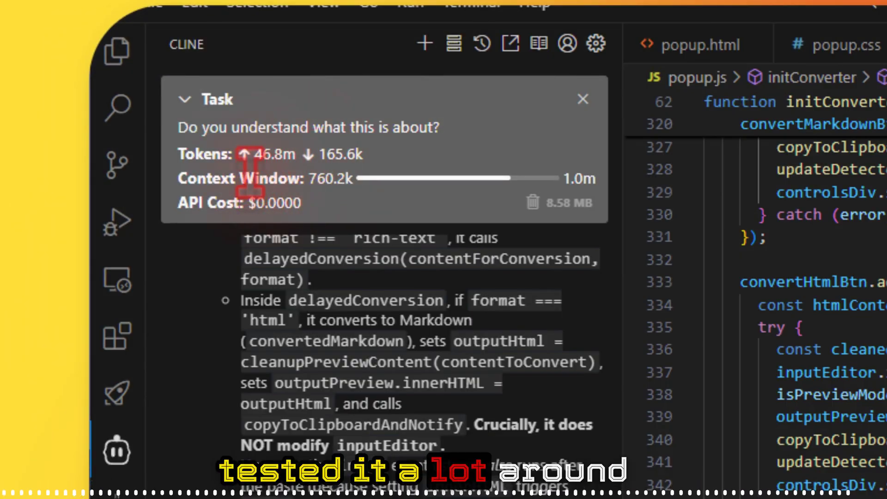
- Highlight the total input token count and the rate limit error message
{"action": "double_click", "coordinate": [274, 154]}
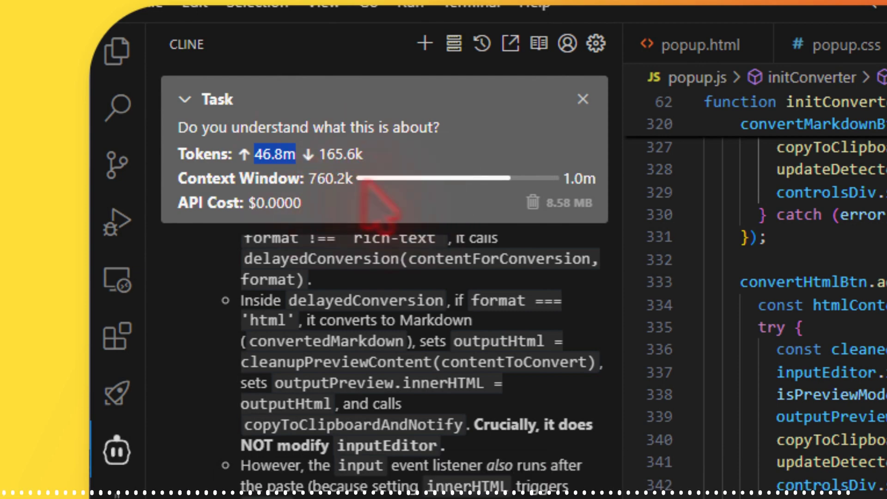
{"action": "left_click", "coordinate": [340, 178]}
{"action": "left_click", "coordinate": [349, 177]}
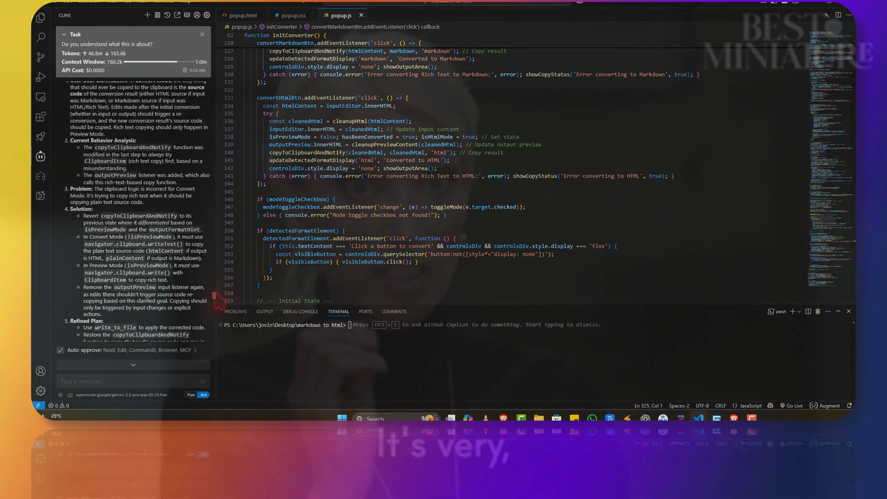
{"action": "scroll", "coordinate": [198, 279], "scroll_direction": "up", "scroll_amount": 2}
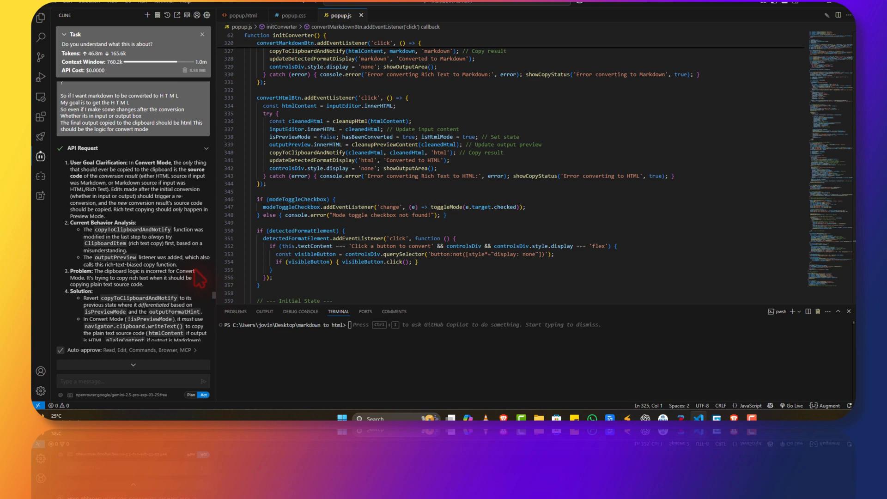
{"action": "scroll", "coordinate": [199, 279], "scroll_direction": "down", "scroll_amount": 2}
{"action": "scroll", "coordinate": [199, 279], "scroll_direction": "down", "scroll_amount": 2}
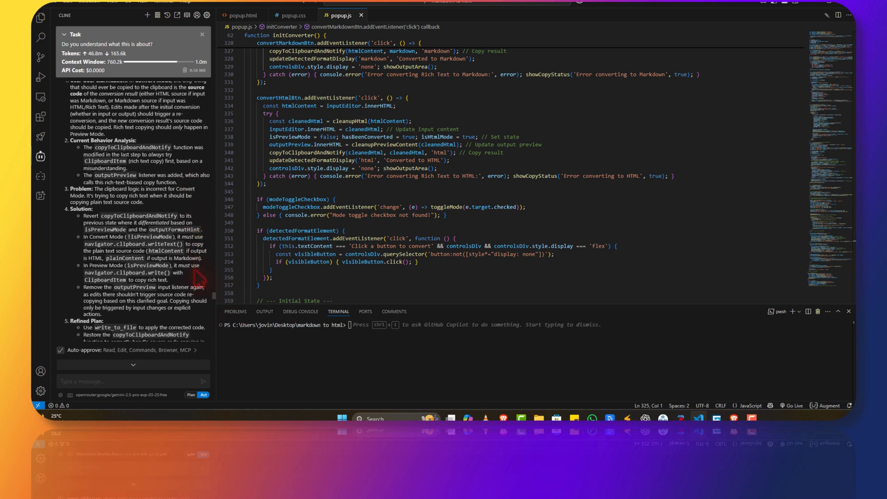
{"action": "scroll", "coordinate": [198, 279], "scroll_direction": "down", "scroll_amount": 2}
{"action": "scroll", "coordinate": [198, 278], "scroll_direction": "down", "scroll_amount": 2}
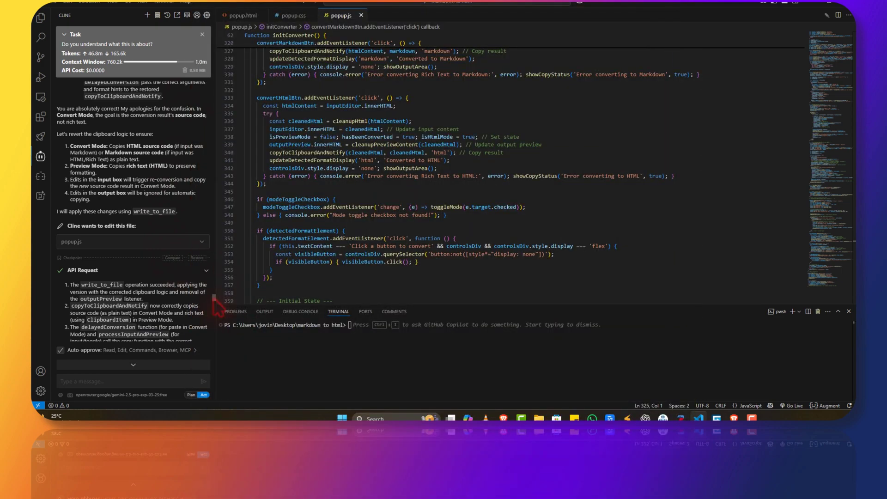
{"action": "left_click_drag", "start_coordinate": [214, 299], "coordinate": [215, 341]}
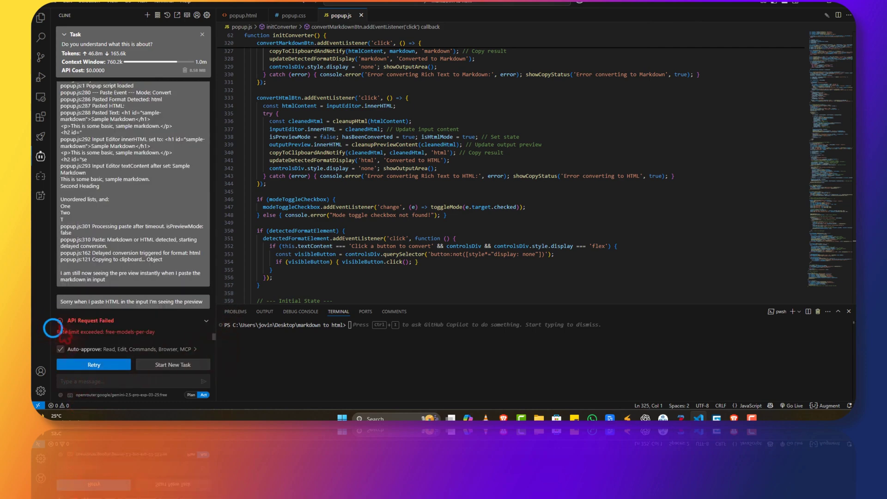
{"action": "left_click_drag", "start_coordinate": [61, 332], "coordinate": [174, 338]}
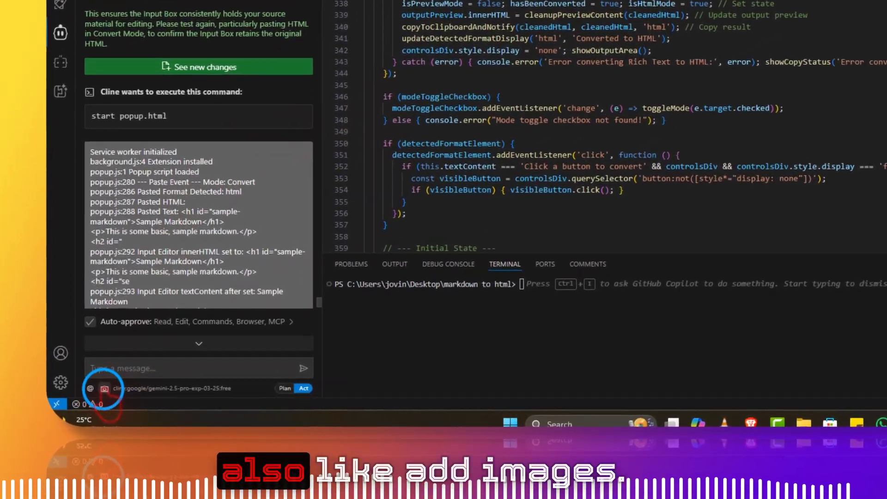
- Replace the Cline model name with the free deepseek-chat-v3-0324 model
{"action": "left_click", "coordinate": [104, 388]}
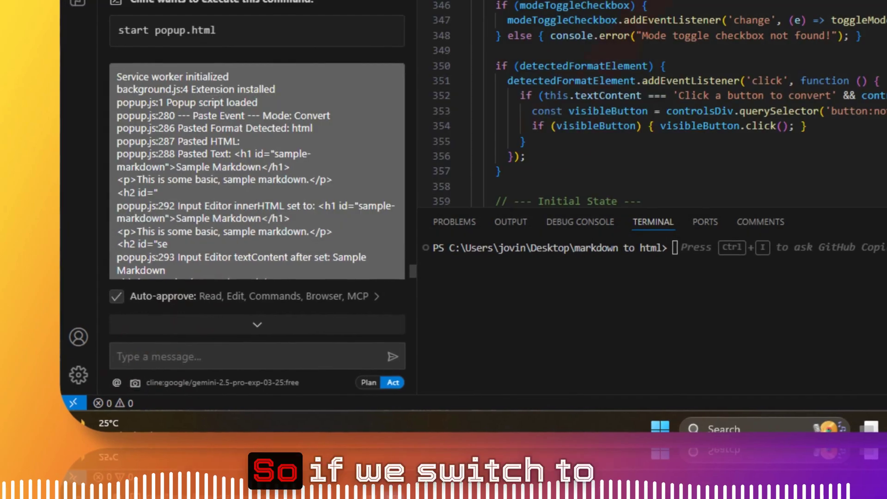
{"action": "left_click", "coordinate": [229, 382]}
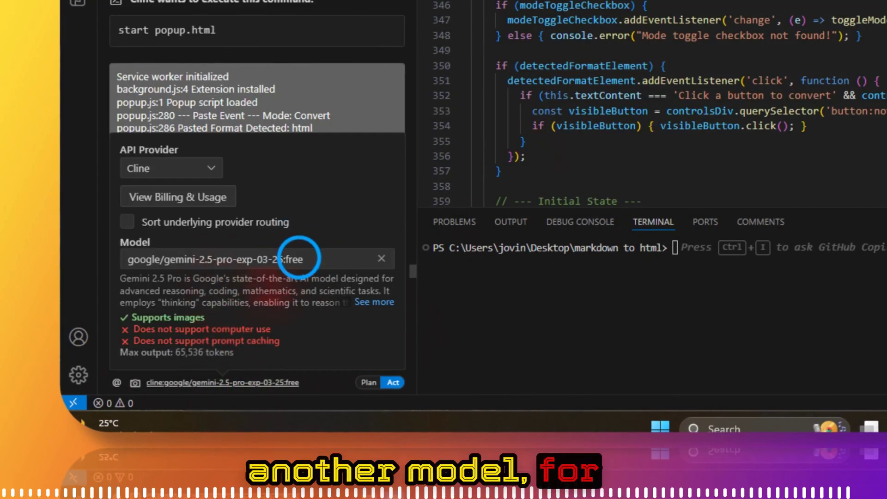
{"action": "left_click", "coordinate": [321, 262]}
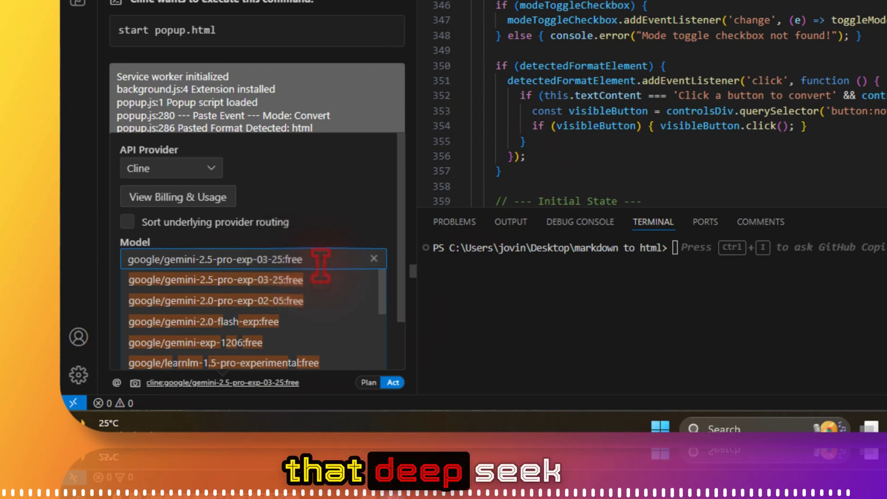
{"action": "left_click", "coordinate": [321, 262]}
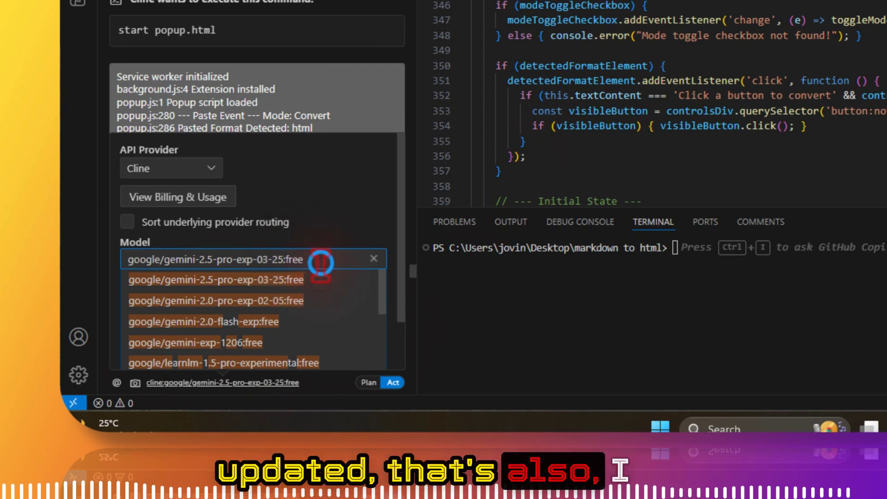
{"action": "left_click_drag", "start_coordinate": [313, 261], "coordinate": [127, 263]}
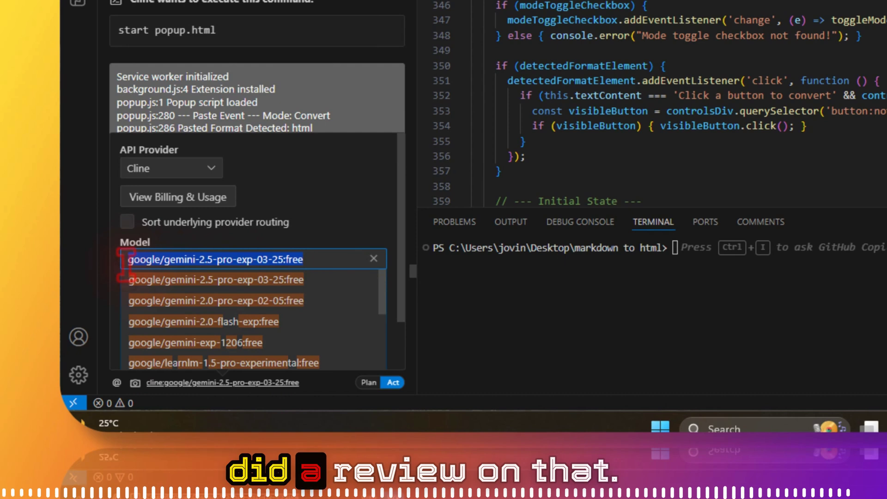
{"action": "type", "text": "de"}
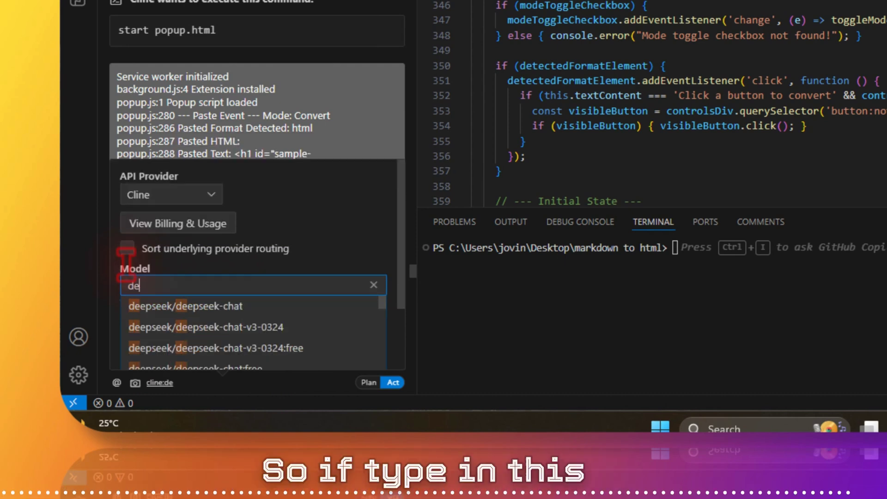
{"action": "type", "text": "e"}
{"action": "left_click", "coordinate": [237, 347]}
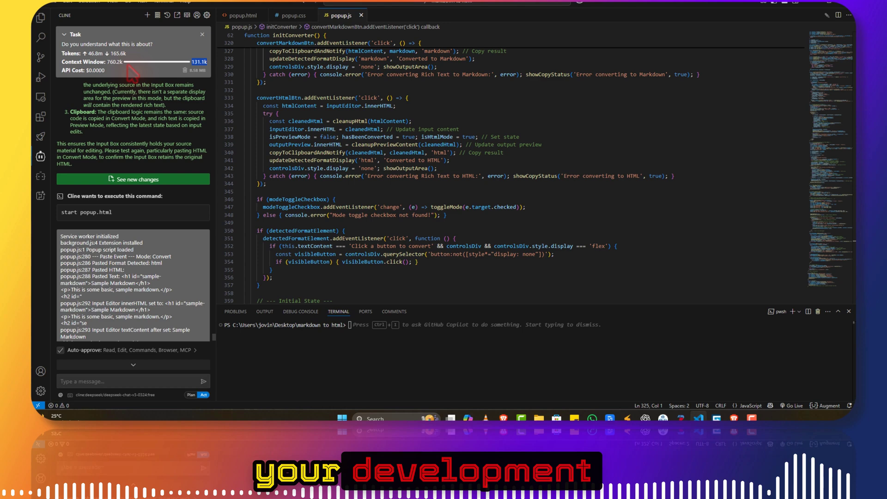
{"action": "scroll", "coordinate": [147, 185], "scroll_direction": "down", "scroll_amount": 1}
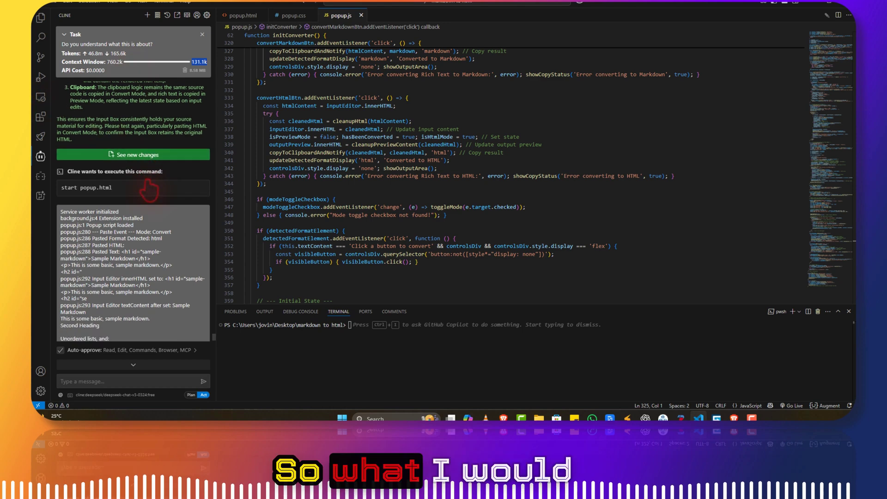
{"action": "scroll", "coordinate": [146, 184], "scroll_direction": "down", "scroll_amount": 3}
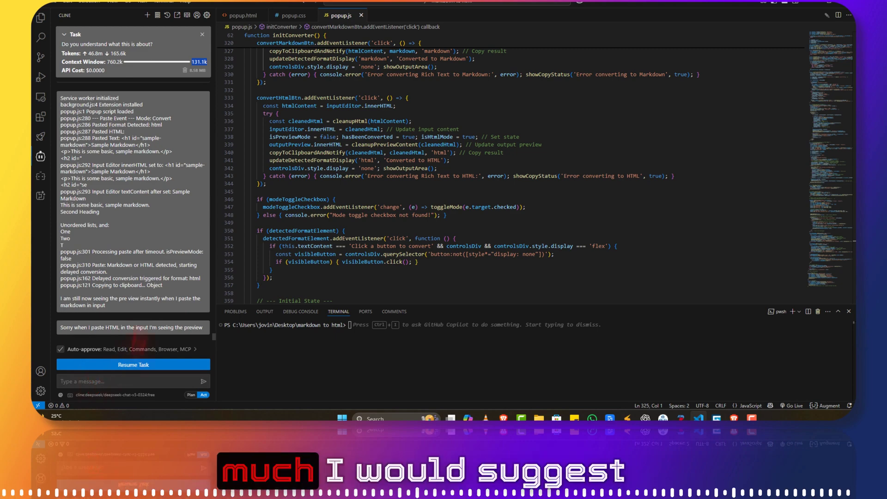
- Review Cline settings: DeepSeek for Act mode, Gemini 2.5 Pro via OpenRouter for Plan mode
{"action": "left_click", "coordinate": [207, 15]}
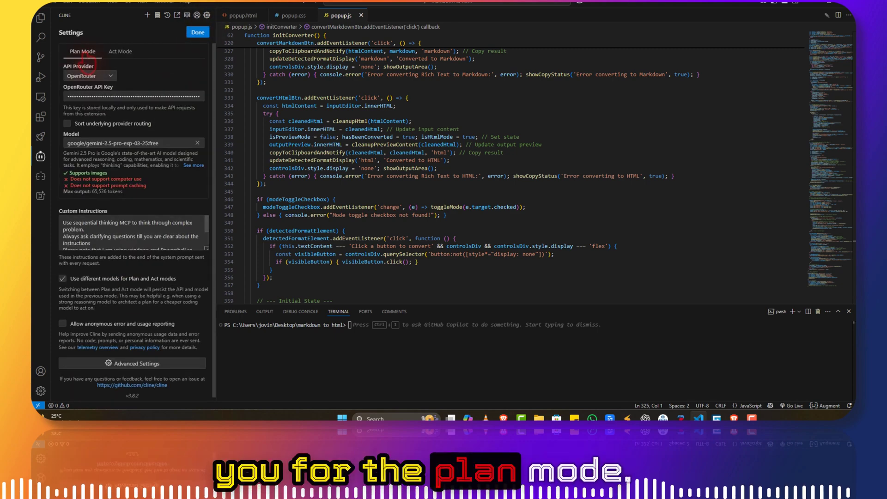
{"action": "left_click", "coordinate": [117, 52]}
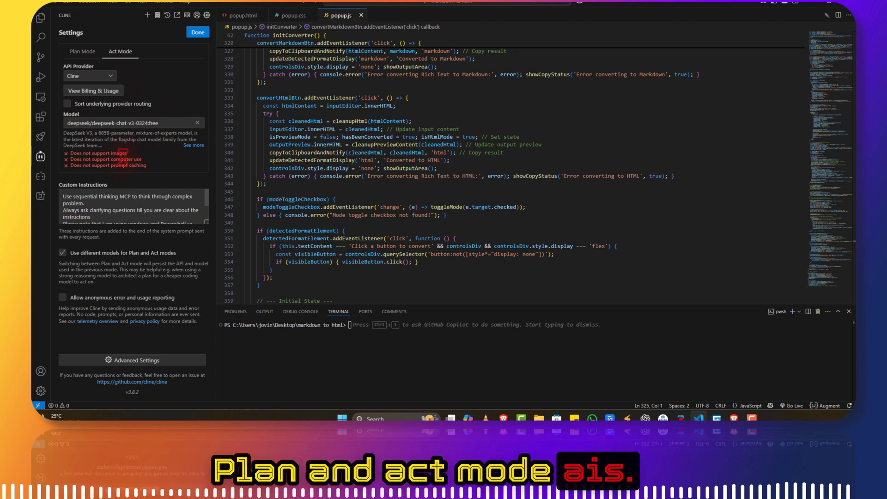
{"action": "left_click", "coordinate": [197, 33]}
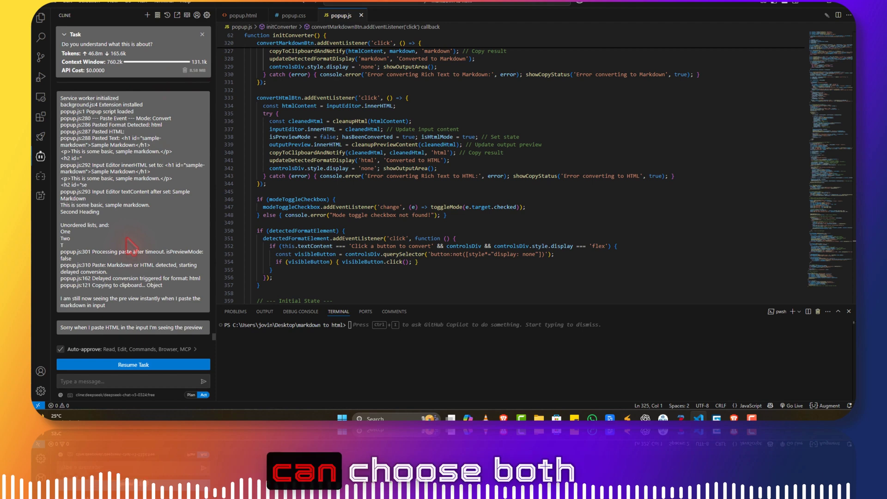
{"action": "left_click", "coordinate": [115, 394]}
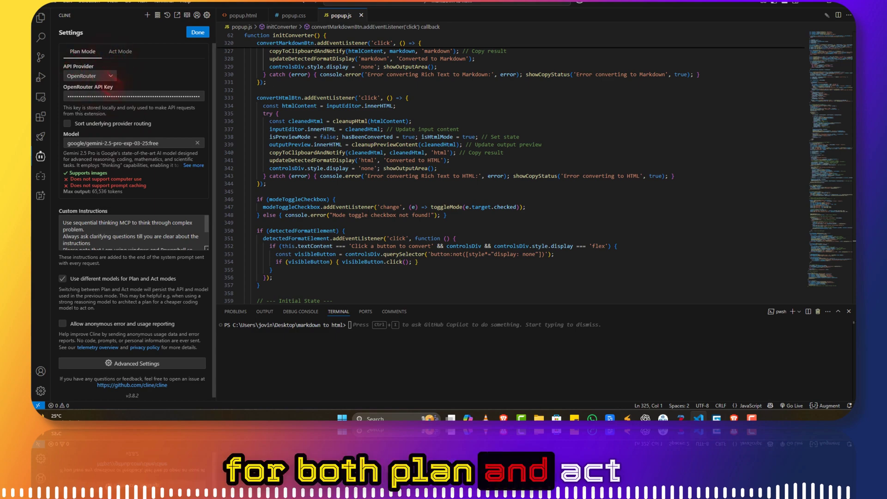
{"action": "scroll", "coordinate": [157, 211], "scroll_direction": "down", "scroll_amount": 1}
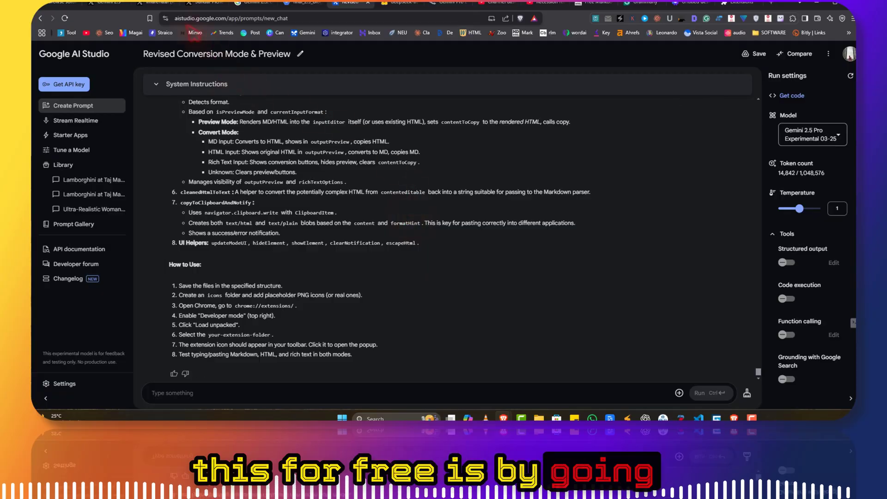
{"action": "left_click", "coordinate": [816, 136]}
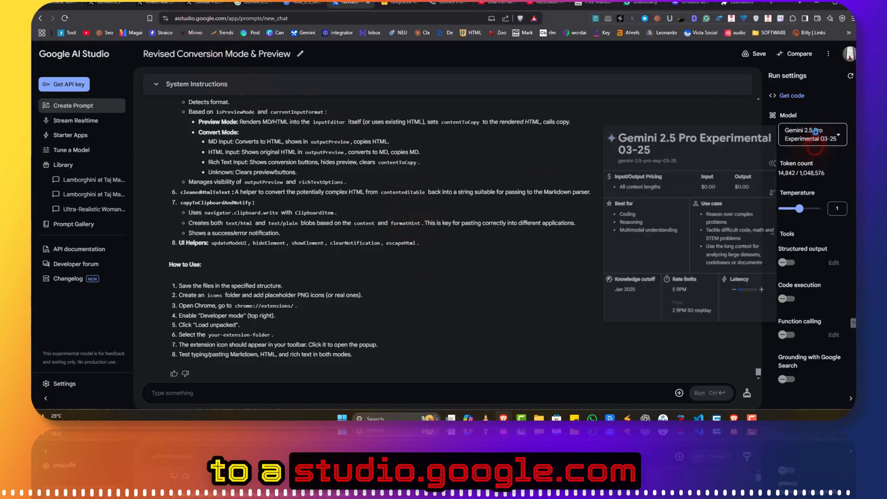
{"action": "mouse_move", "coordinate": [775, 176]}
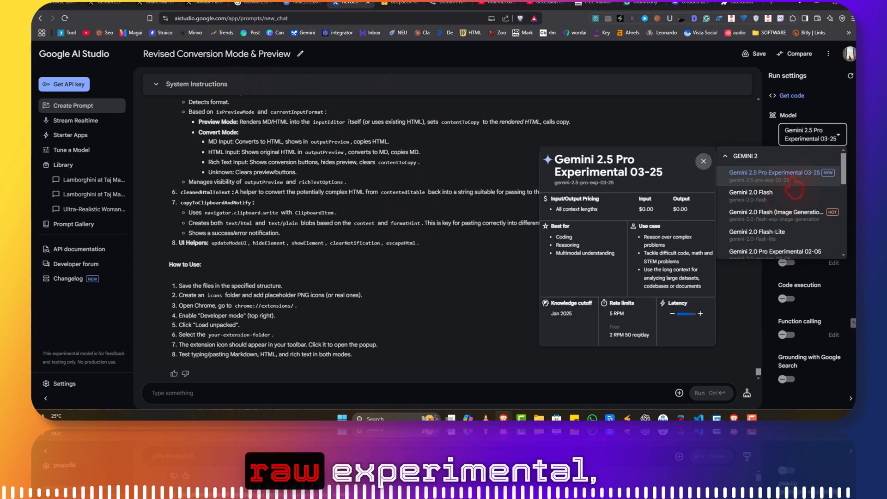
{"action": "left_click", "coordinate": [816, 185]}
{"action": "scroll", "coordinate": [525, 159], "scroll_direction": "down", "scroll_amount": 10}
{"action": "scroll", "coordinate": [524, 158], "scroll_direction": "down", "scroll_amount": 5}
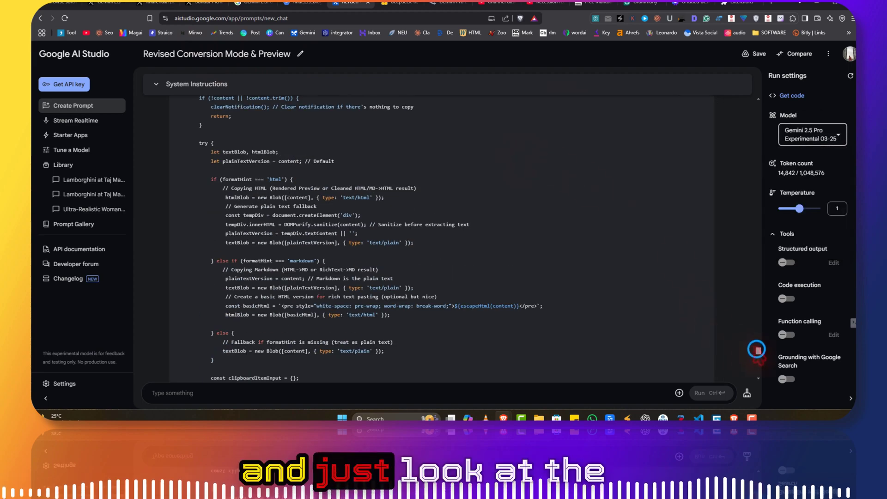
{"action": "left_click_drag", "start_coordinate": [757, 350], "coordinate": [741, 125]}
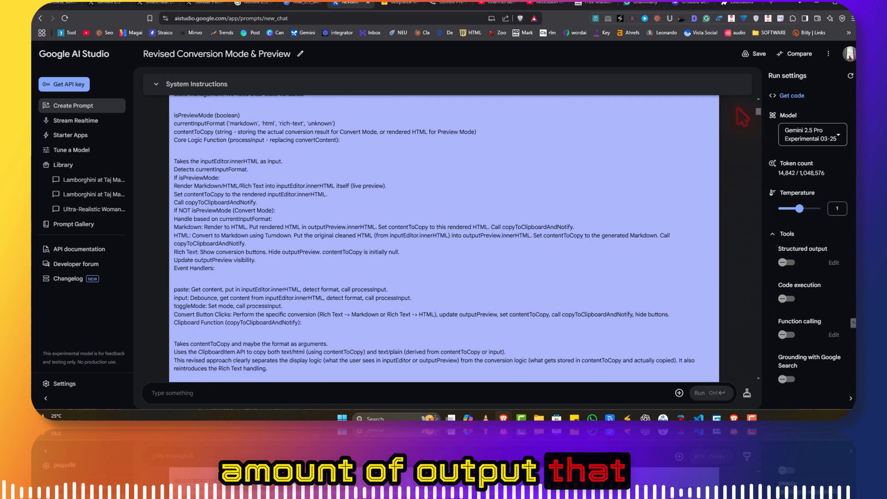
{"action": "scroll", "coordinate": [531, 279], "scroll_direction": "down", "scroll_amount": 5}
{"action": "scroll", "coordinate": [529, 279], "scroll_direction": "up", "scroll_amount": 3}
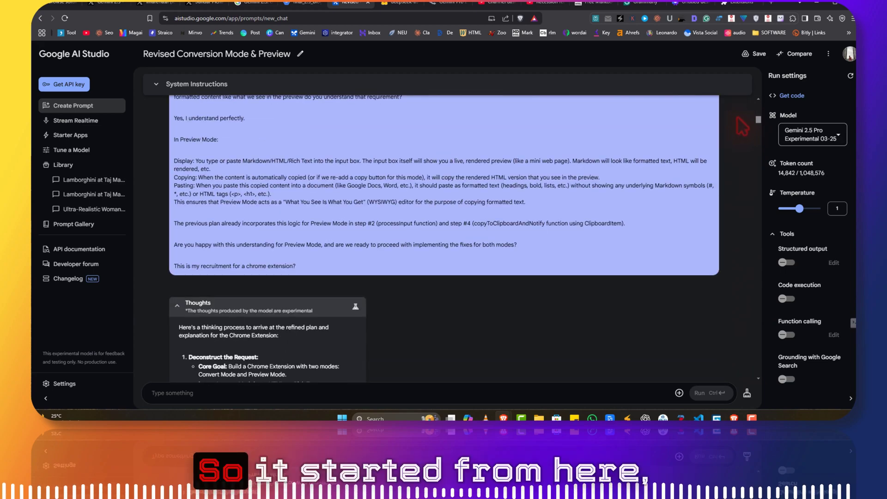
{"action": "scroll", "coordinate": [349, 267], "scroll_direction": "down", "scroll_amount": 2}
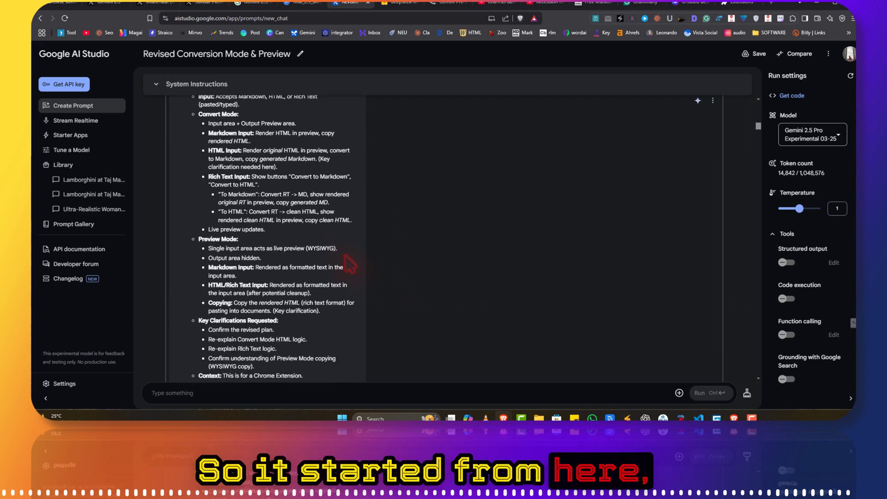
{"action": "scroll", "coordinate": [350, 264], "scroll_direction": "down", "scroll_amount": 5}
{"action": "scroll", "coordinate": [638, 199], "scroll_direction": "down", "scroll_amount": 5}
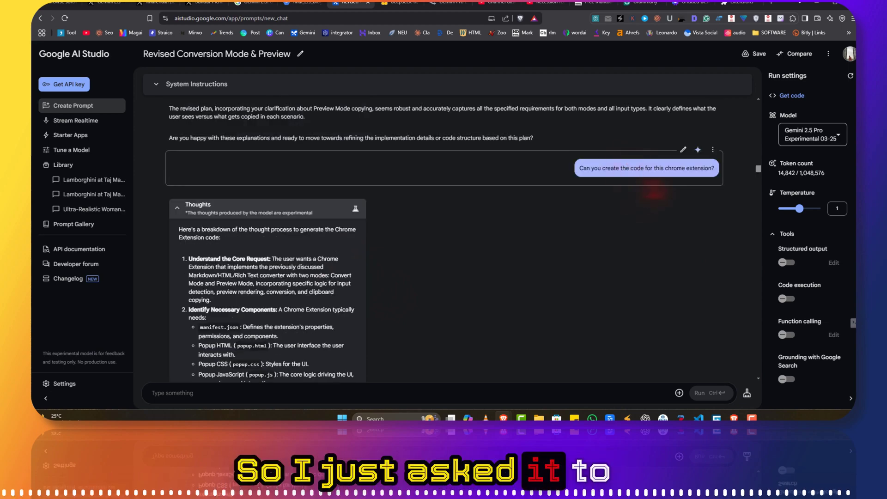
{"action": "left_click_drag", "start_coordinate": [757, 169], "coordinate": [743, 313]}
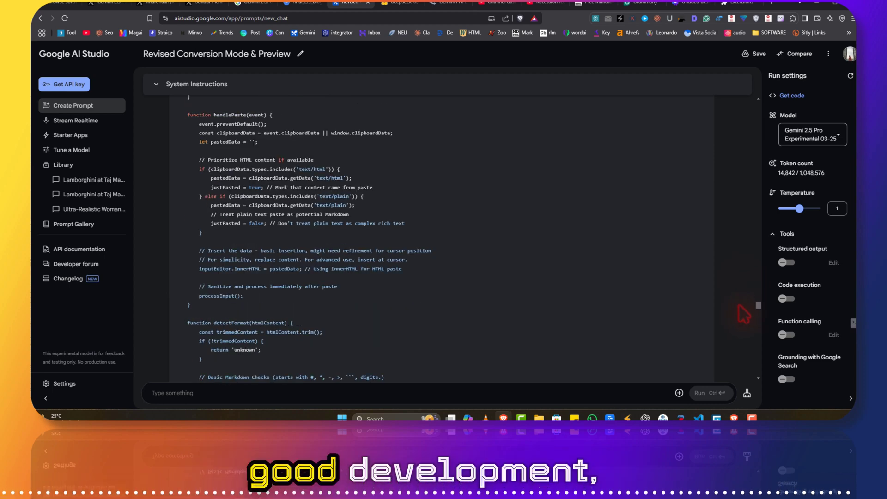
{"action": "left_click_drag", "start_coordinate": [743, 318], "coordinate": [745, 368]}
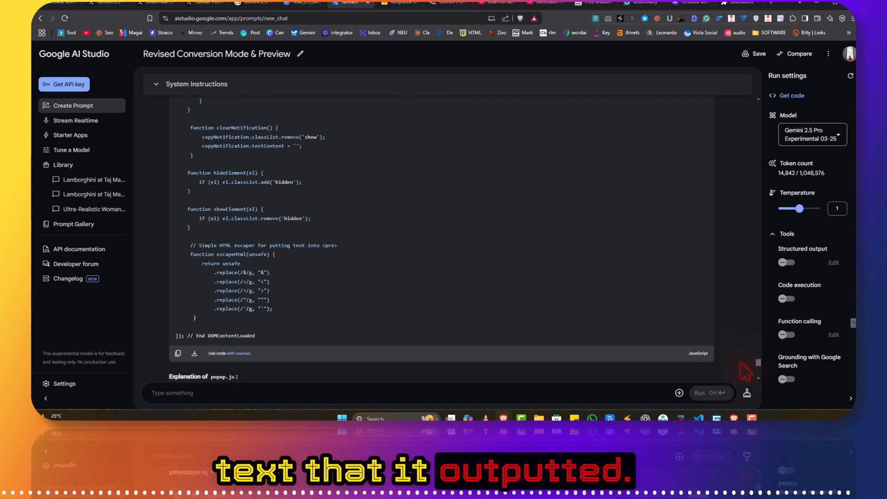
{"action": "left_click_drag", "start_coordinate": [745, 368], "coordinate": [745, 380]}
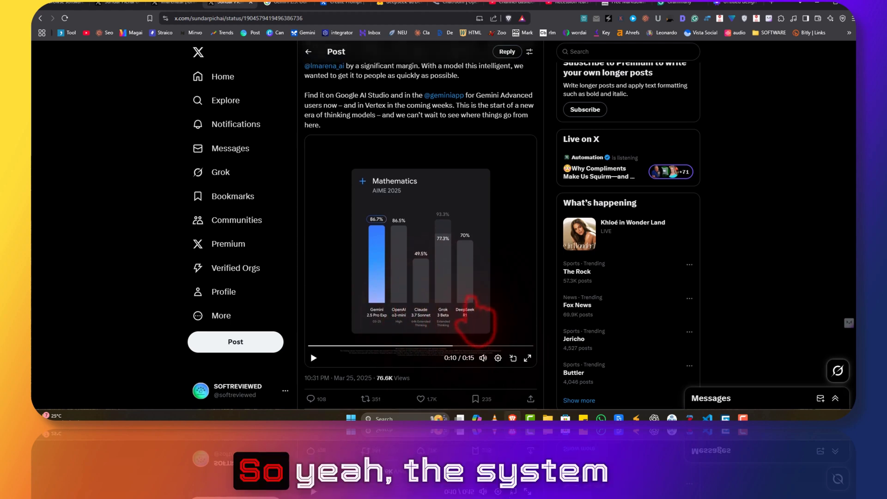
{"action": "scroll", "coordinate": [405, 315], "scroll_direction": "up", "scroll_amount": 2}
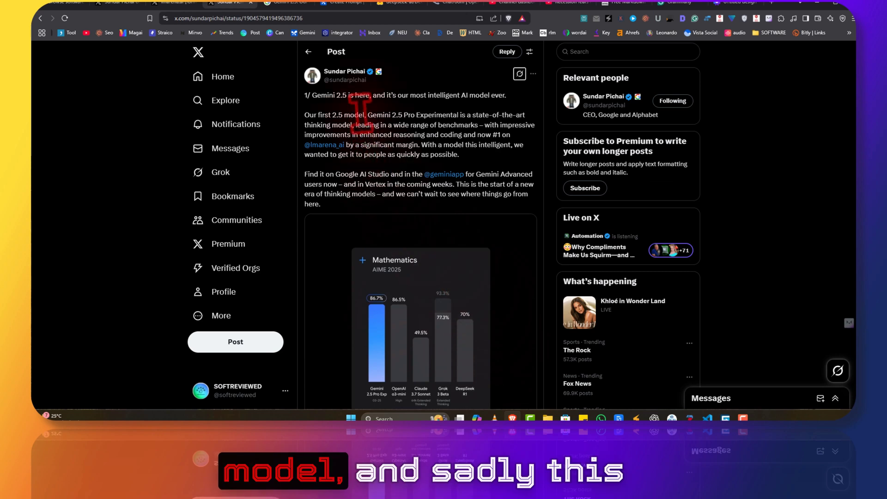
- Highlight the paragraph on where to find Gemini 2.5, then close the leaderboard image
{"action": "left_click_drag", "start_coordinate": [305, 174], "coordinate": [506, 198]}
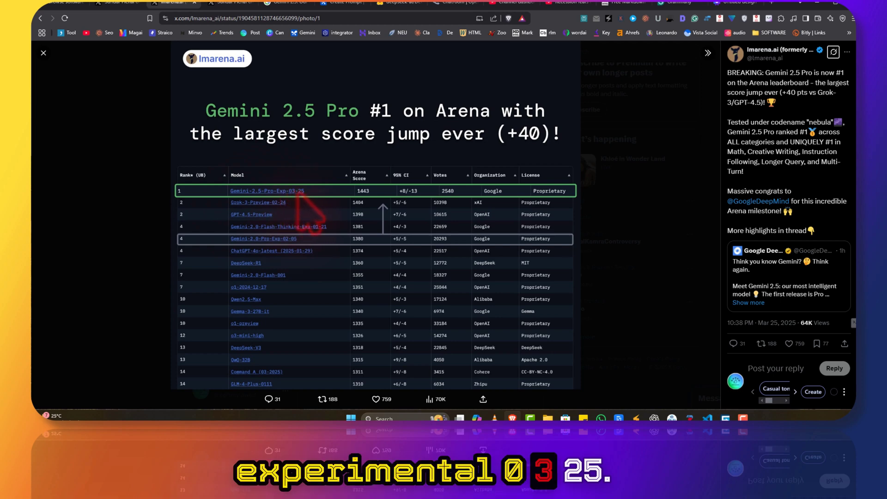
{"action": "key", "text": "Escape"}
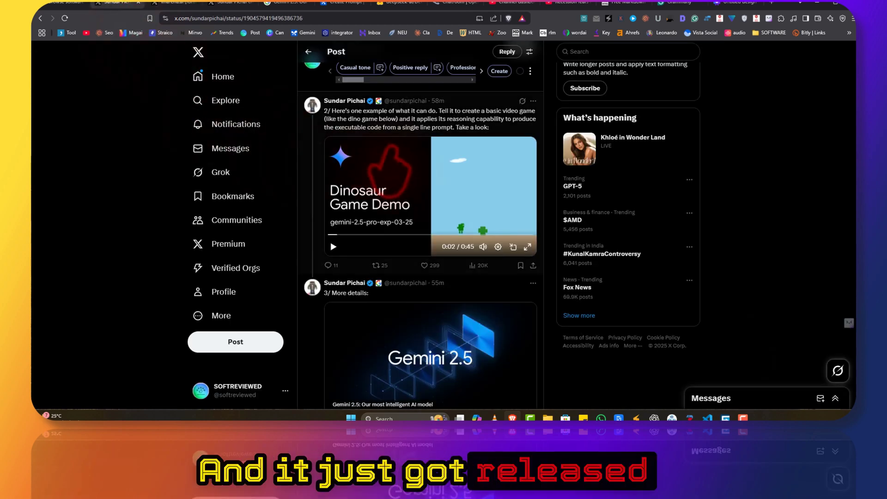
{"action": "scroll", "coordinate": [391, 156], "scroll_direction": "up", "scroll_amount": 2}
{"action": "scroll", "coordinate": [446, 307], "scroll_direction": "up", "scroll_amount": 3}
{"action": "scroll", "coordinate": [435, 287], "scroll_direction": "up", "scroll_amount": 3}
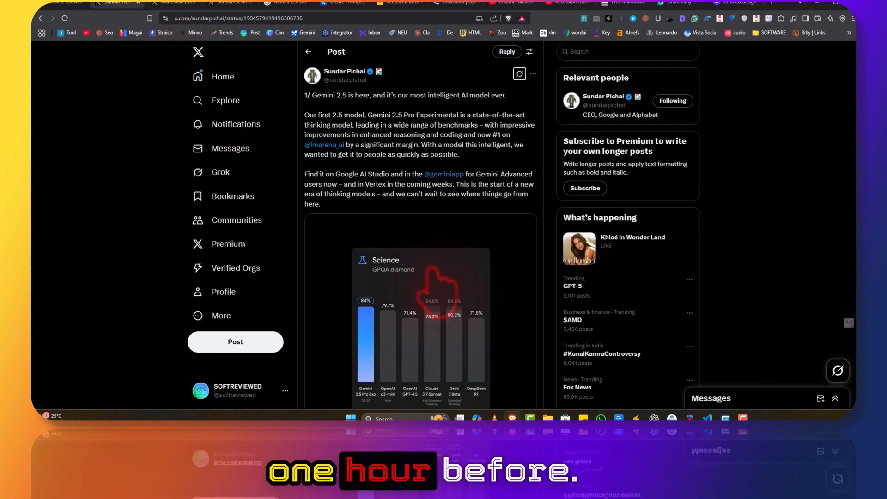
- Switch to The Keyword's Gemini 2.5 article and reach its Enhanced reasoning section
{"action": "left_click", "coordinate": [287, 5]}
{"action": "scroll", "coordinate": [378, 219], "scroll_direction": "up", "scroll_amount": 3}
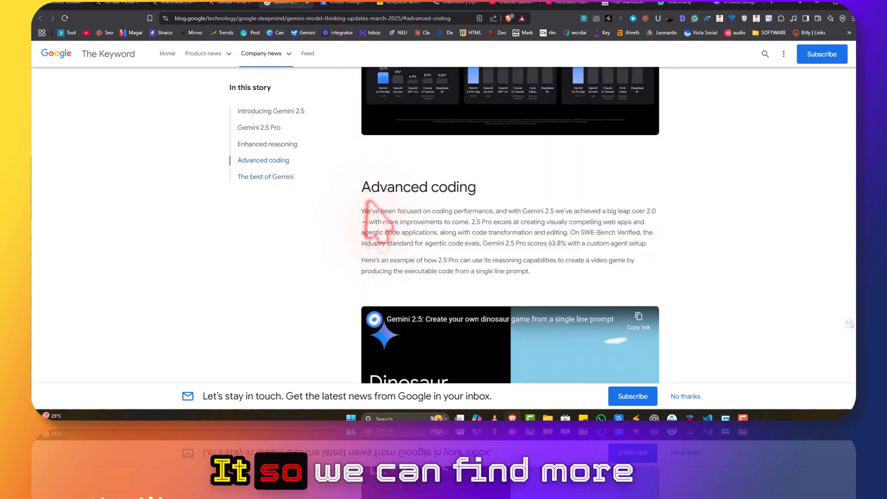
{"action": "scroll", "coordinate": [377, 218], "scroll_direction": "up", "scroll_amount": 3}
{"action": "scroll", "coordinate": [381, 222], "scroll_direction": "up", "scroll_amount": 3}
{"action": "scroll", "coordinate": [378, 222], "scroll_direction": "up", "scroll_amount": 5}
{"action": "scroll", "coordinate": [376, 218], "scroll_direction": "up", "scroll_amount": 5}
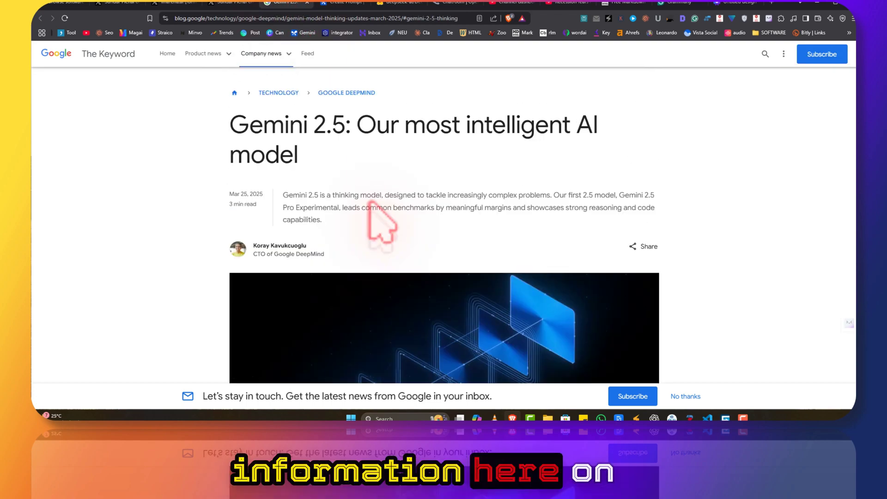
{"action": "scroll", "coordinate": [432, 238], "scroll_direction": "down", "scroll_amount": 3}
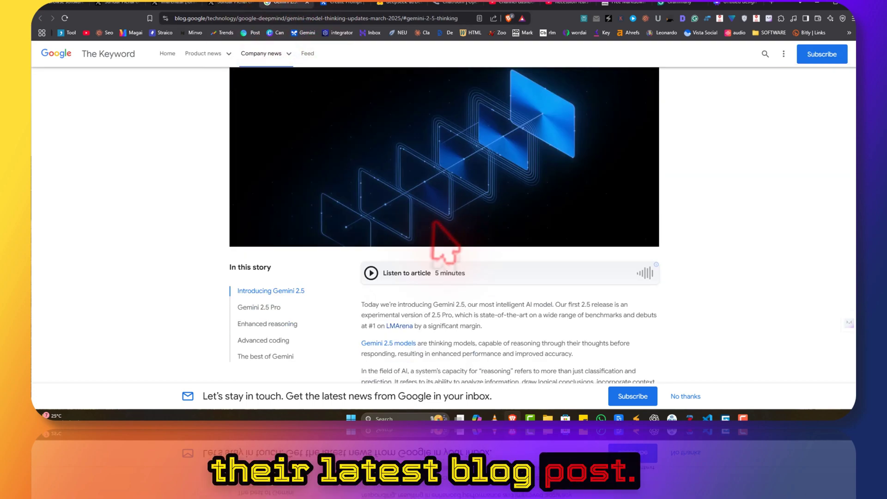
{"action": "scroll", "coordinate": [436, 238], "scroll_direction": "down", "scroll_amount": 2}
{"action": "scroll", "coordinate": [439, 239], "scroll_direction": "down", "scroll_amount": 2}
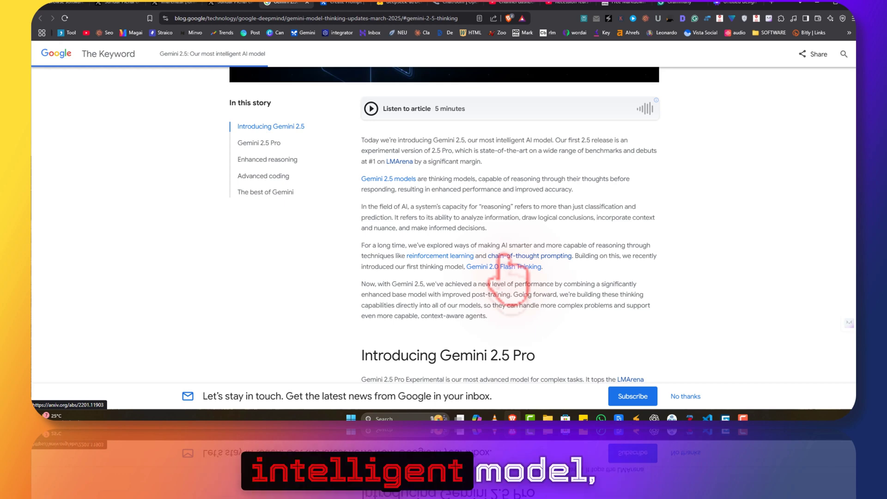
{"action": "scroll", "coordinate": [499, 256], "scroll_direction": "down", "scroll_amount": 5}
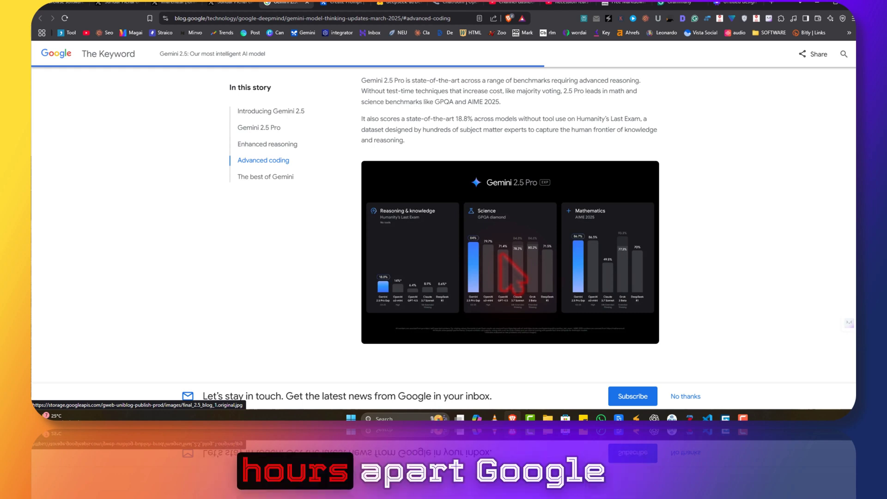
{"action": "scroll", "coordinate": [477, 201], "scroll_direction": "up", "scroll_amount": 3}
{"action": "scroll", "coordinate": [477, 201], "scroll_direction": "down", "scroll_amount": 2}
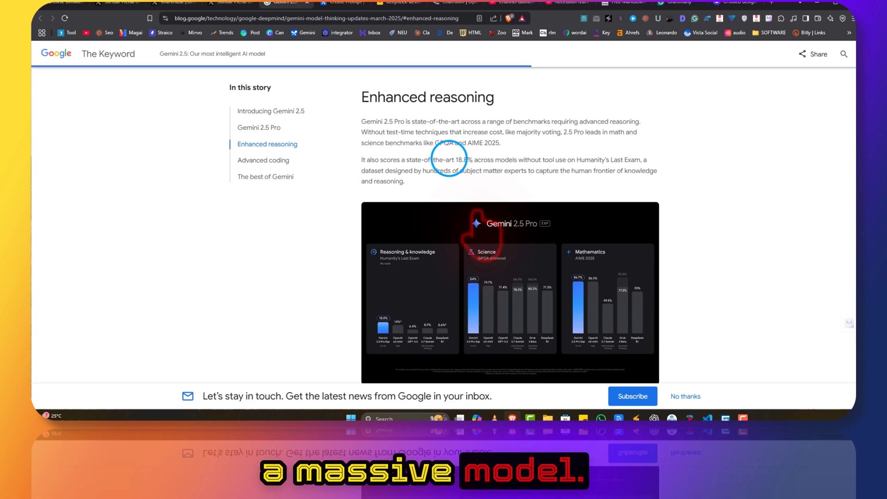
{"action": "scroll", "coordinate": [452, 176], "scroll_direction": "down", "scroll_amount": 3}
- Enlarge the benchmark chart showing 84% GPQA science and 86.7% AIME math
{"action": "left_click", "coordinate": [452, 173]}
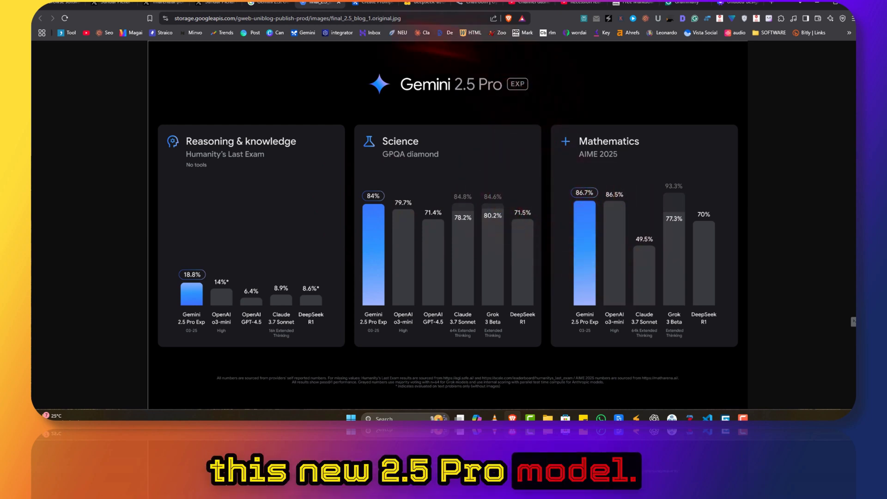
- Return to the Gemini 2.5 article, read to its closing section, then open a blank tab
{"action": "left_click", "coordinate": [267, 2]}
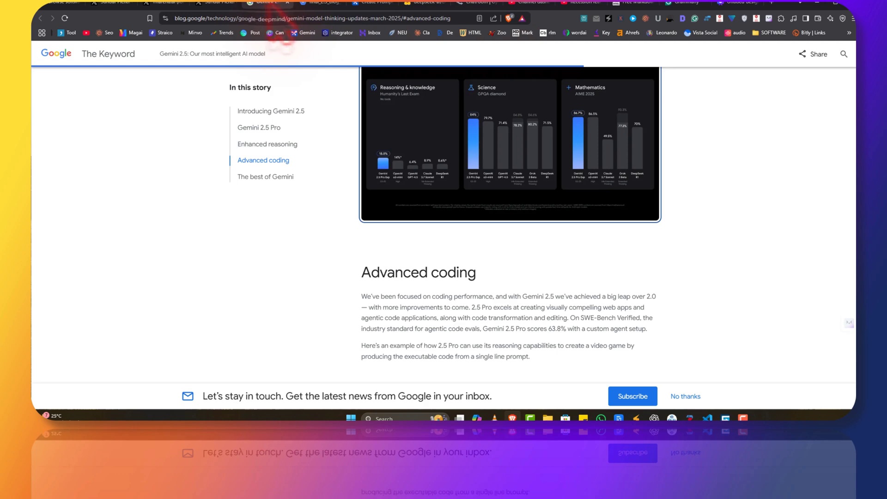
{"action": "scroll", "coordinate": [525, 218], "scroll_direction": "down", "scroll_amount": 3}
{"action": "scroll", "coordinate": [518, 207], "scroll_direction": "up", "scroll_amount": 1}
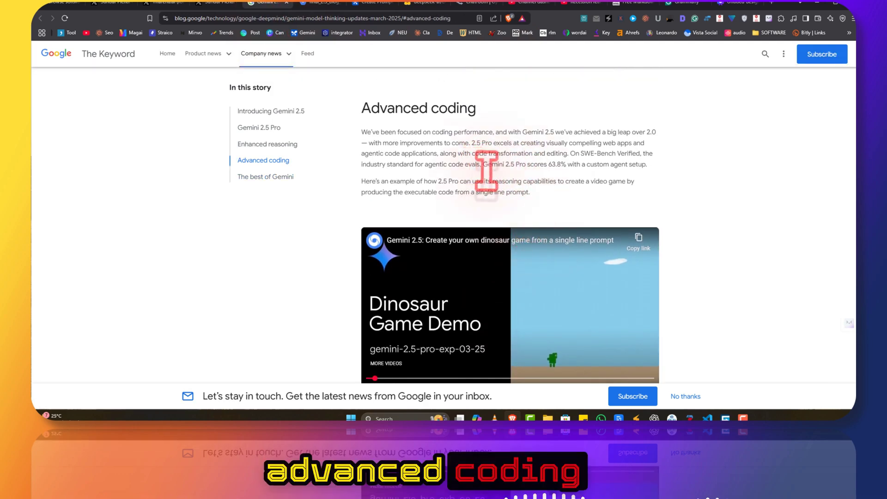
{"action": "scroll", "coordinate": [478, 168], "scroll_direction": "down", "scroll_amount": 2}
{"action": "scroll", "coordinate": [485, 167], "scroll_direction": "down", "scroll_amount": 2}
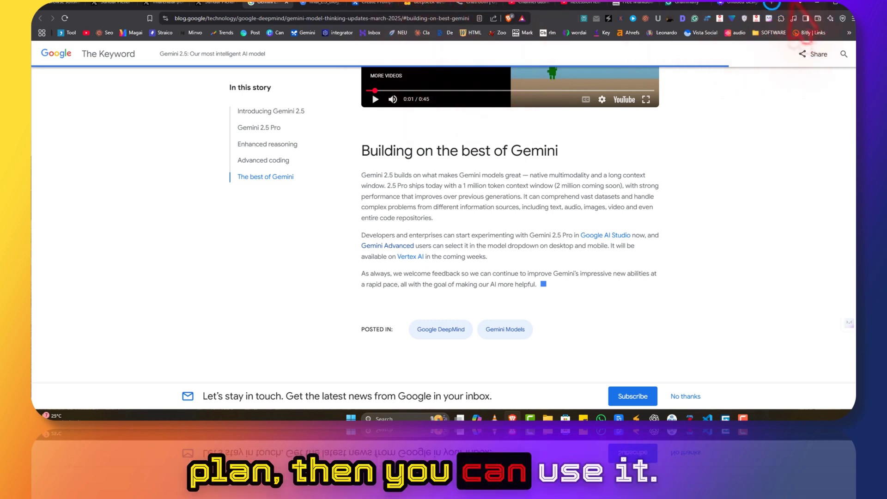
{"action": "key", "text": "ctrl+t"}
- Open the Gemini app from the 'gemo' address suggestion and view its model dropdown
{"action": "left_click", "coordinate": [474, 19]}
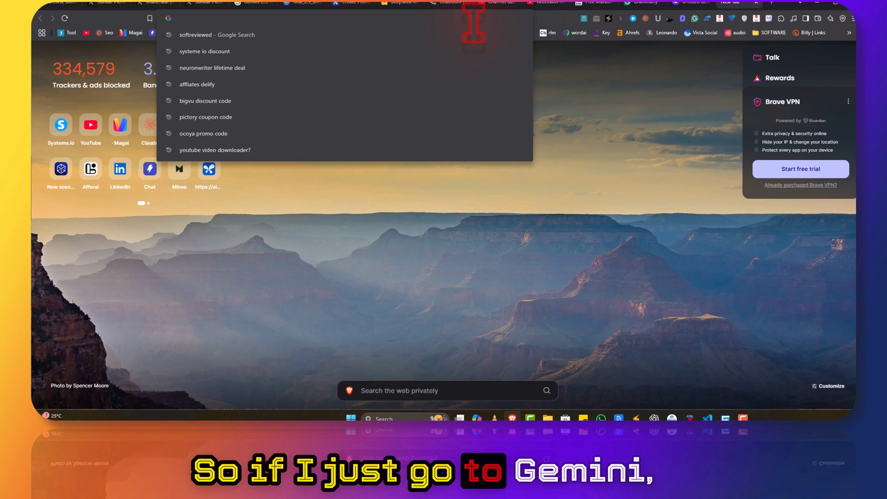
{"action": "type", "text": "gemo"}
{"action": "left_click", "coordinate": [319, 51]}
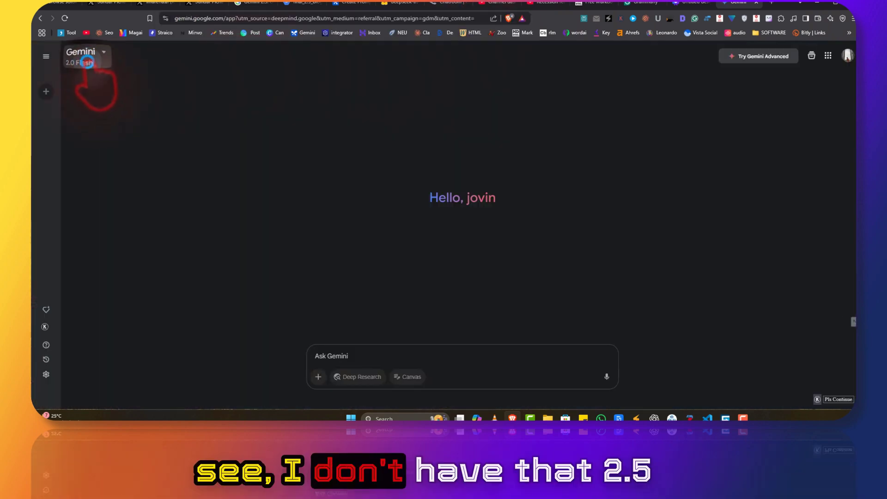
{"action": "left_click", "coordinate": [87, 57]}
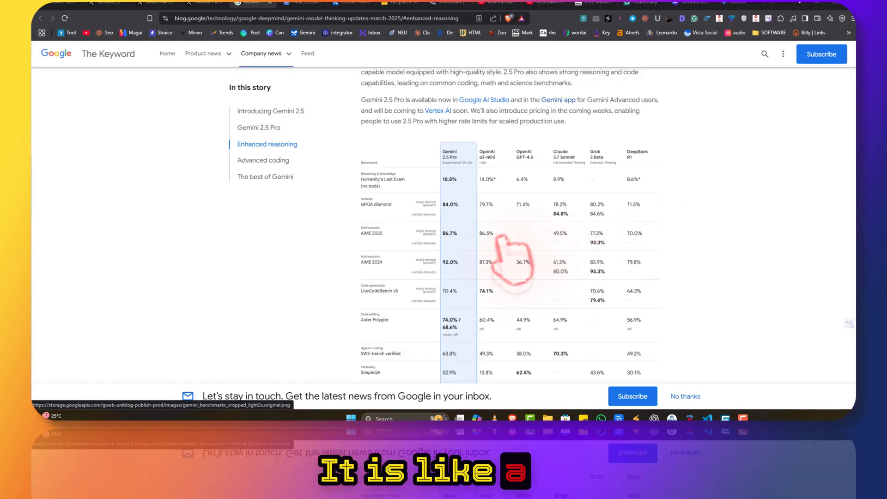
{"action": "scroll", "coordinate": [512, 258], "scroll_direction": "up", "scroll_amount": 2}
{"action": "scroll", "coordinate": [533, 215], "scroll_direction": "up", "scroll_amount": 3}
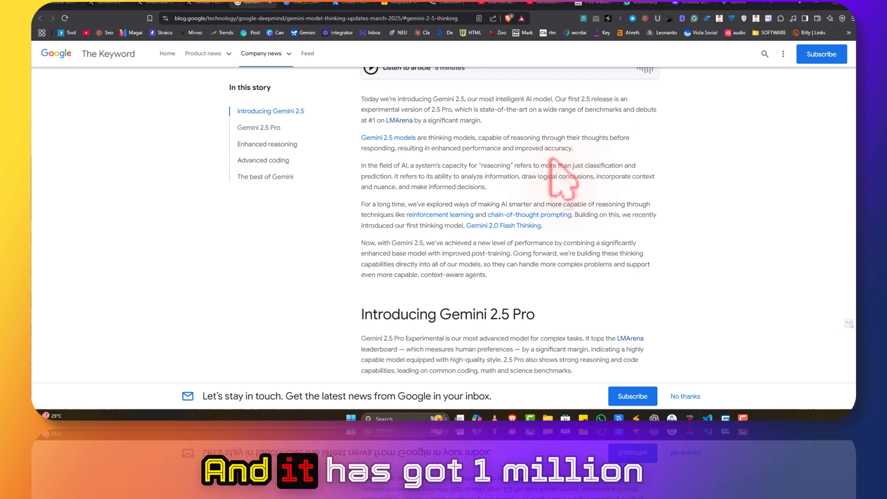
{"action": "scroll", "coordinate": [565, 178], "scroll_direction": "down", "scroll_amount": 1}
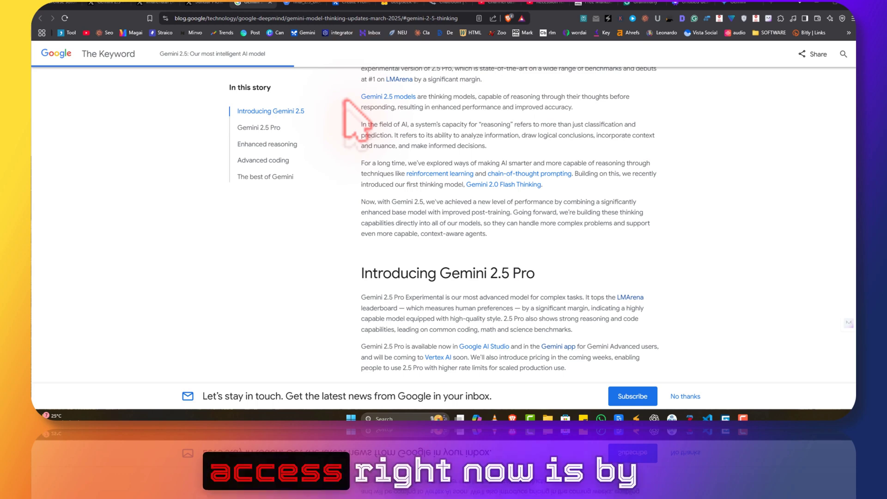
- Open OpenRouter's Google: Gemini Pro 2.5 Experimental page showing 1M context and 66K output
{"action": "left_click", "coordinate": [449, 3]}
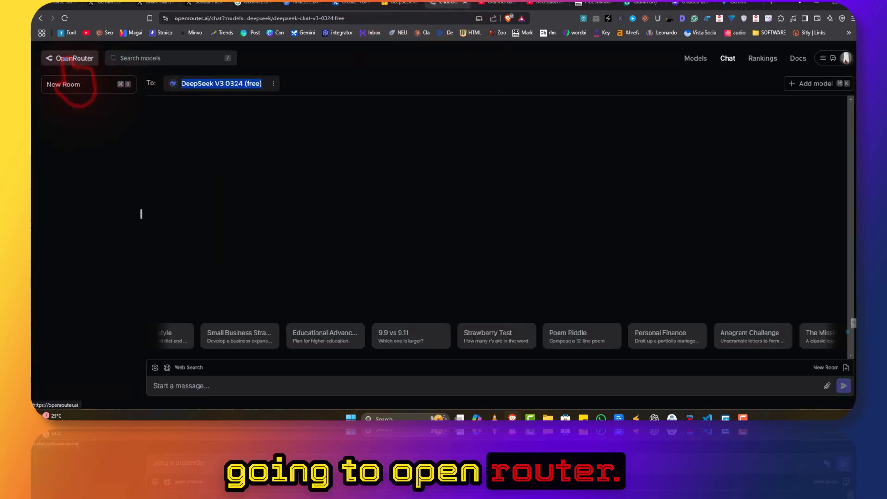
{"action": "scroll", "coordinate": [431, 208], "scroll_direction": "down", "scroll_amount": 3}
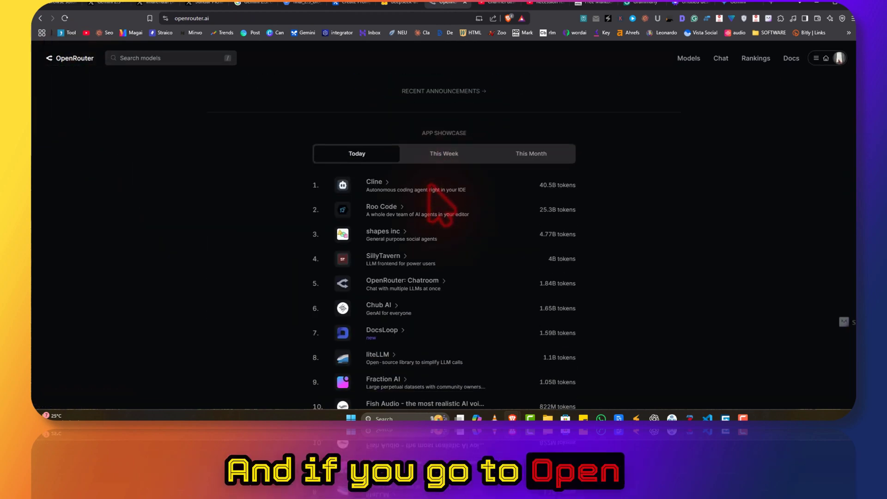
{"action": "scroll", "coordinate": [429, 208], "scroll_direction": "up", "scroll_amount": 2}
{"action": "left_click", "coordinate": [160, 58]}
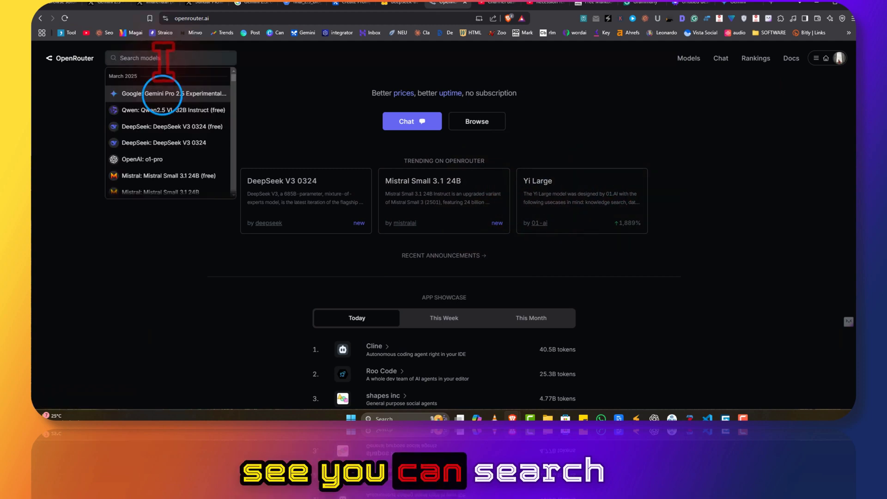
{"action": "left_click", "coordinate": [159, 84]}
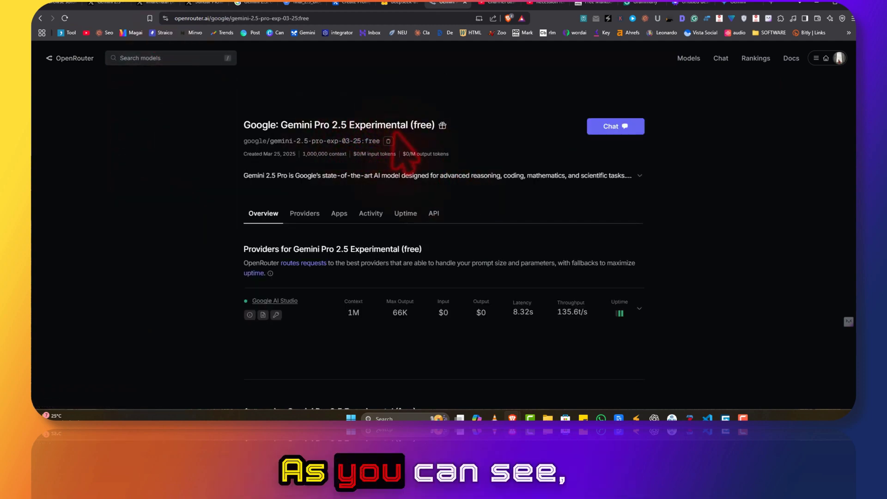
{"action": "scroll", "coordinate": [395, 155], "scroll_direction": "down", "scroll_amount": 1}
{"action": "scroll", "coordinate": [416, 194], "scroll_direction": "down", "scroll_amount": 1}
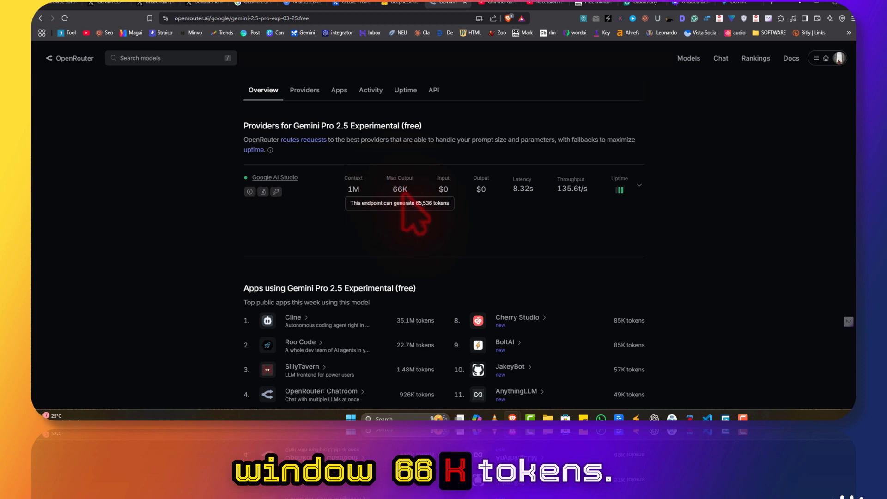
{"action": "scroll", "coordinate": [580, 202], "scroll_direction": "up", "scroll_amount": 1}
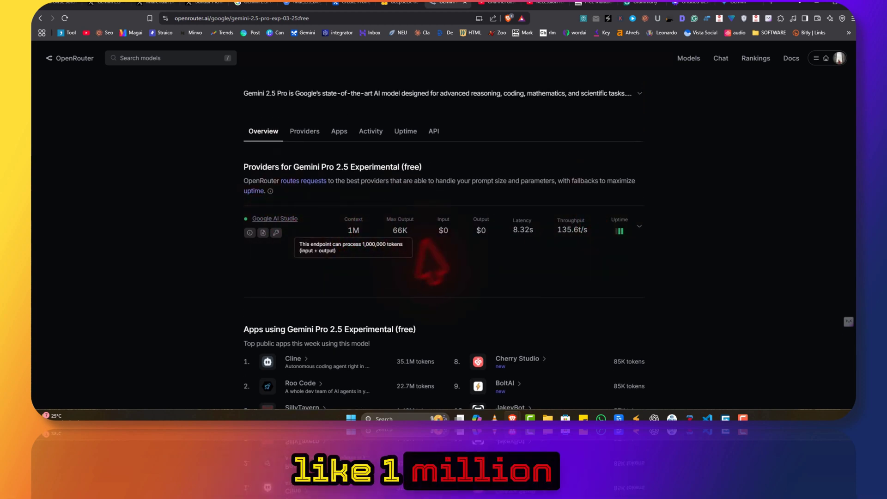
{"action": "scroll", "coordinate": [359, 143], "scroll_direction": "up", "scroll_amount": 2}
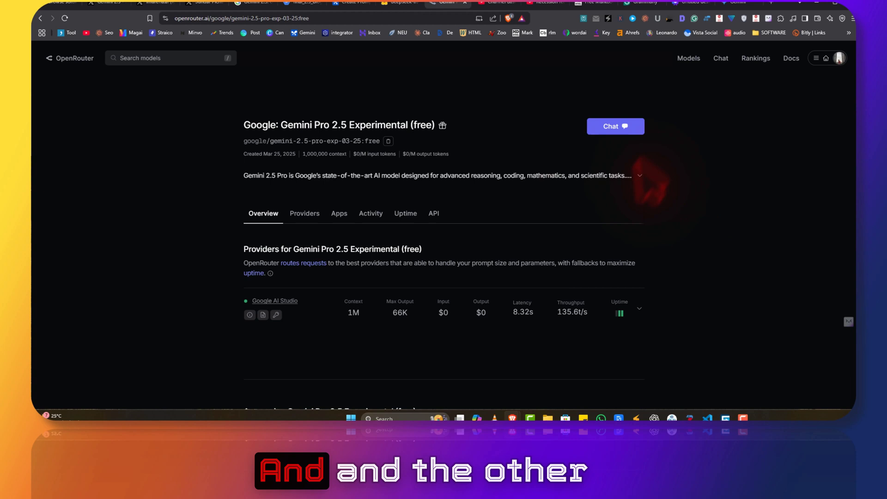
- Select Gemini 2.5 Pro Experimental 03-25 and enable Grounding with Google Search
{"action": "left_click", "coordinate": [350, 3]}
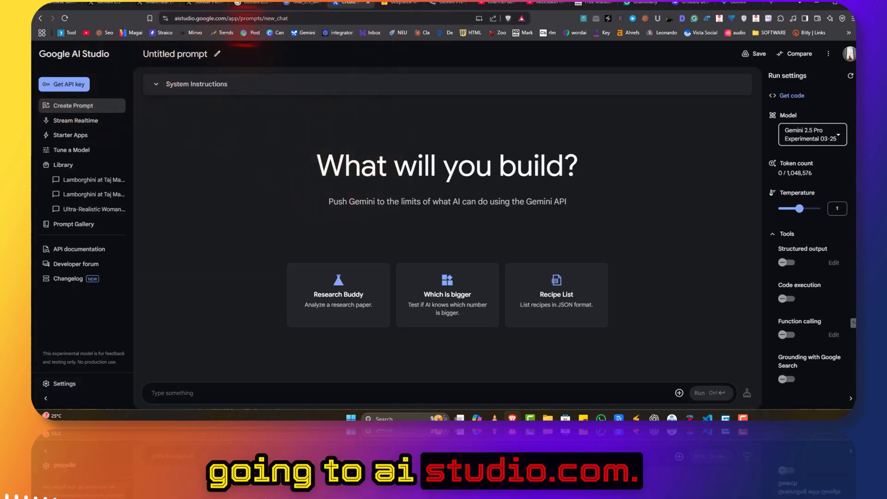
{"action": "left_click", "coordinate": [812, 138]}
{"action": "mouse_move", "coordinate": [774, 176]}
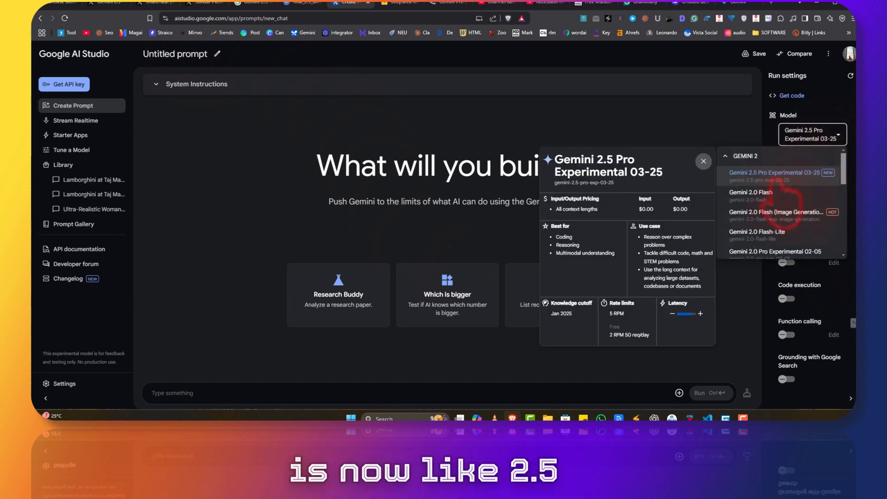
{"action": "left_click", "coordinate": [811, 178]}
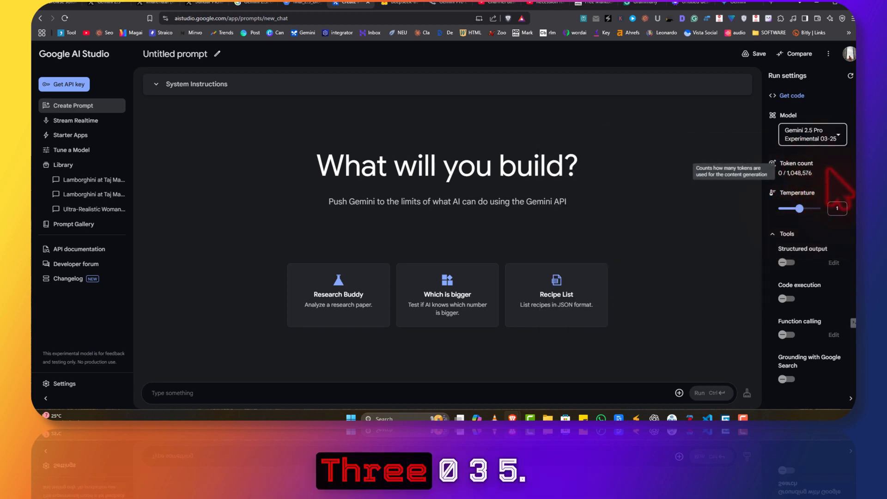
{"action": "scroll", "coordinate": [829, 171], "scroll_direction": "down", "scroll_amount": 2}
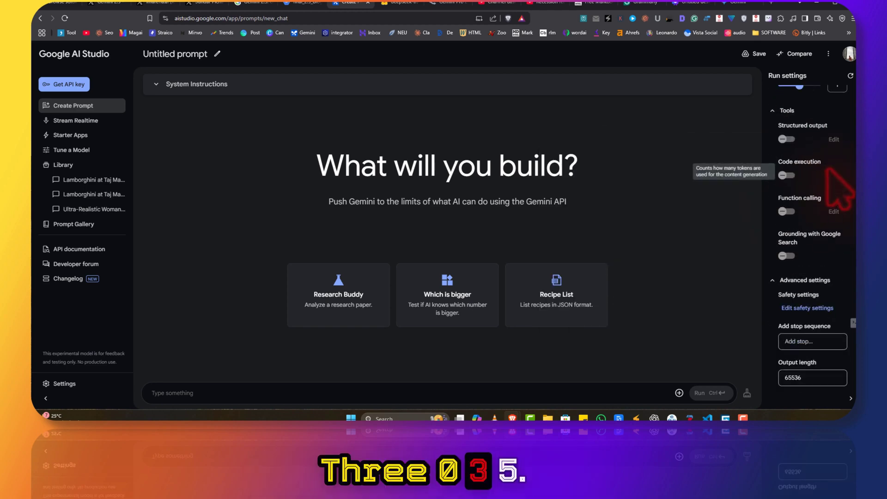
{"action": "left_click", "coordinate": [789, 257]}
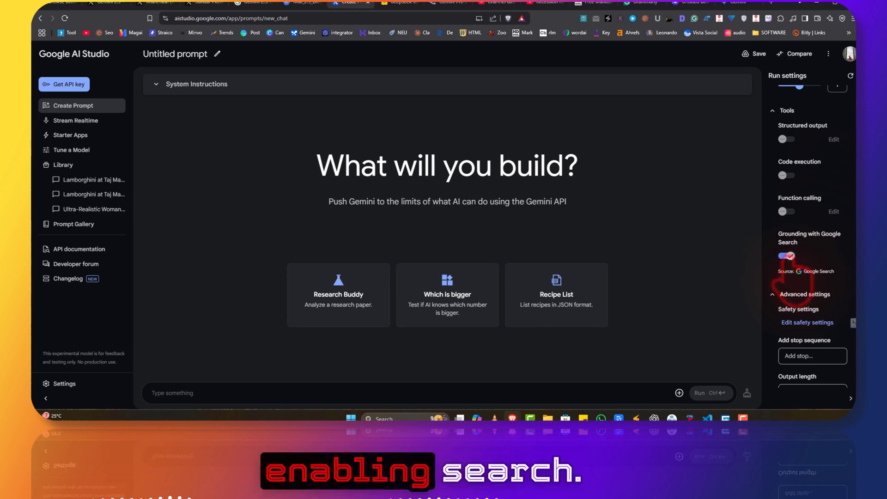
{"action": "left_click", "coordinate": [783, 176]}
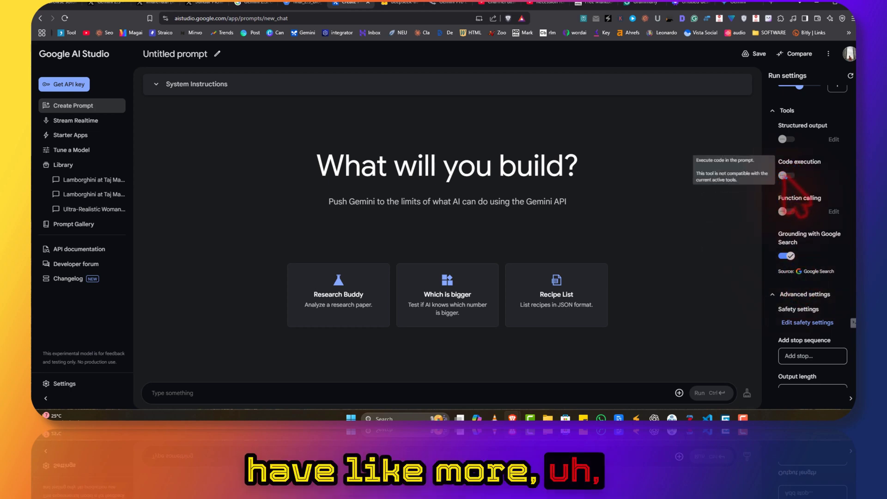
{"action": "left_click", "coordinate": [786, 138]}
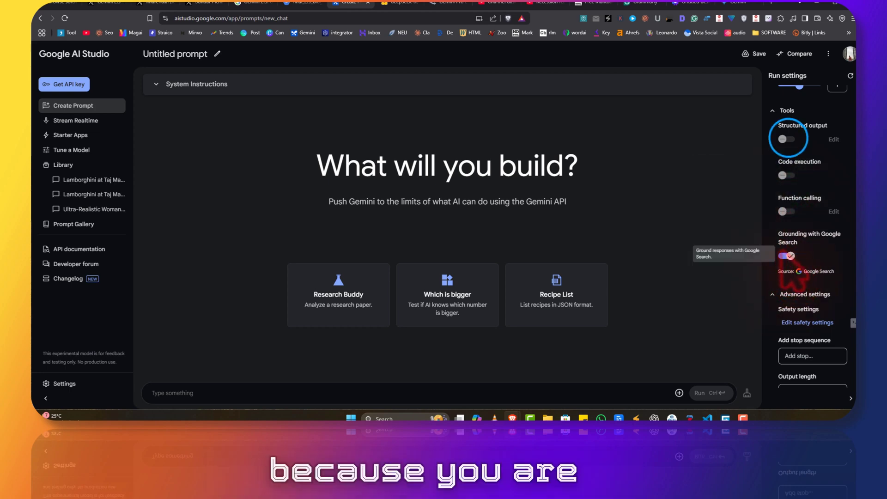